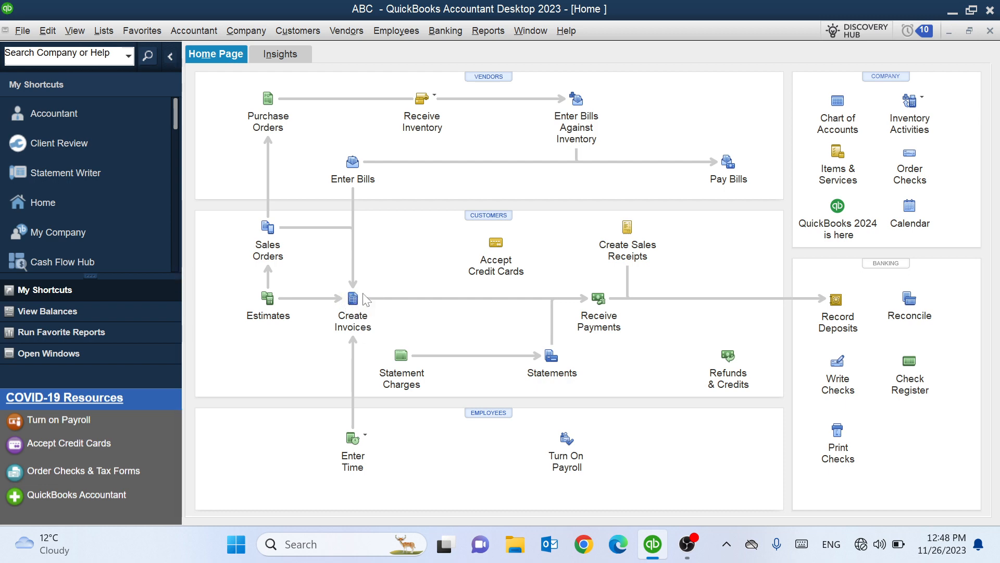
left_click(354, 301)
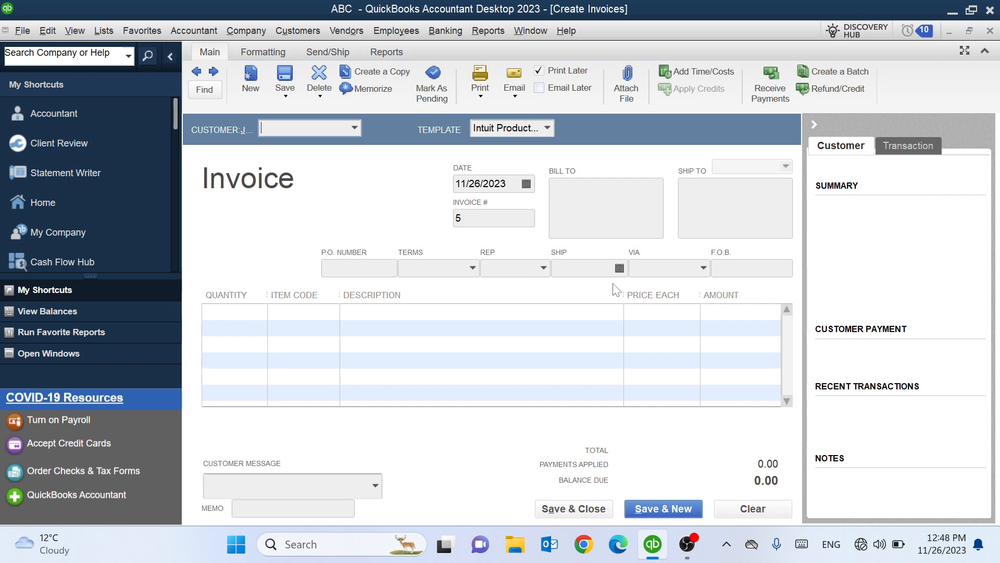
left_click(990, 32)
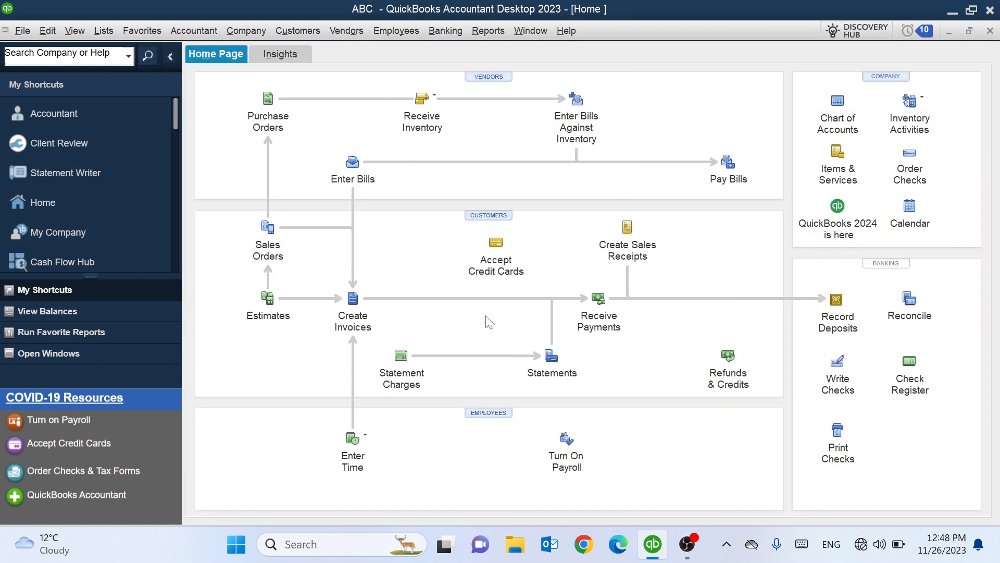
key("ctrl+i")
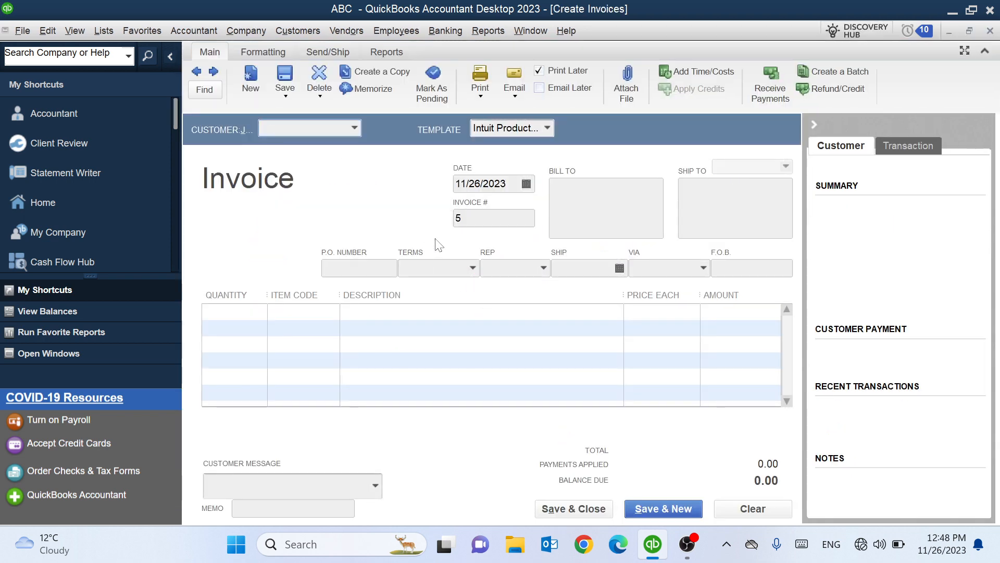
left_click(990, 32)
Open a new invoice form and choose the individual customer listed above UNDP.
left_click(293, 31)
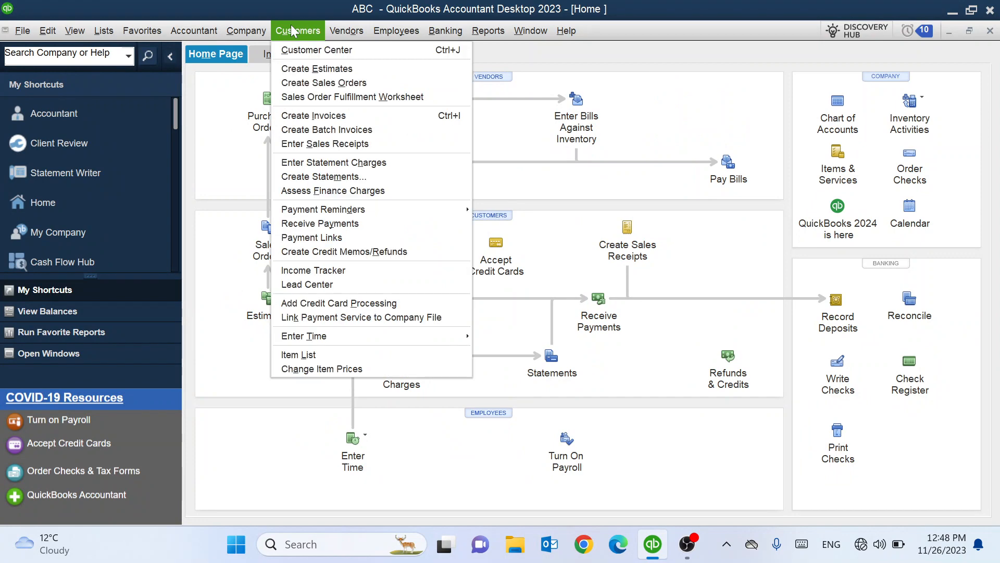
left_click(347, 113)
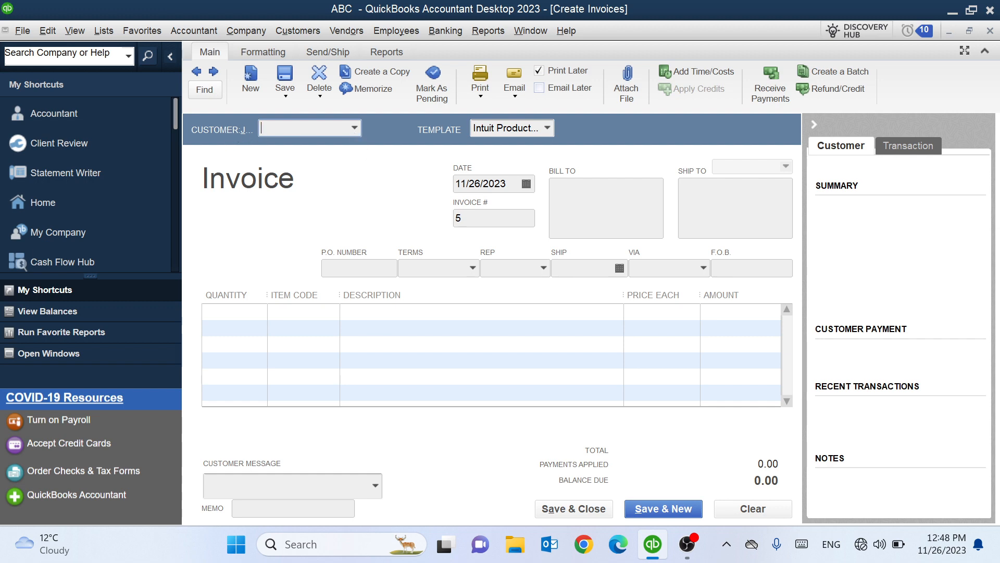
left_click(354, 129)
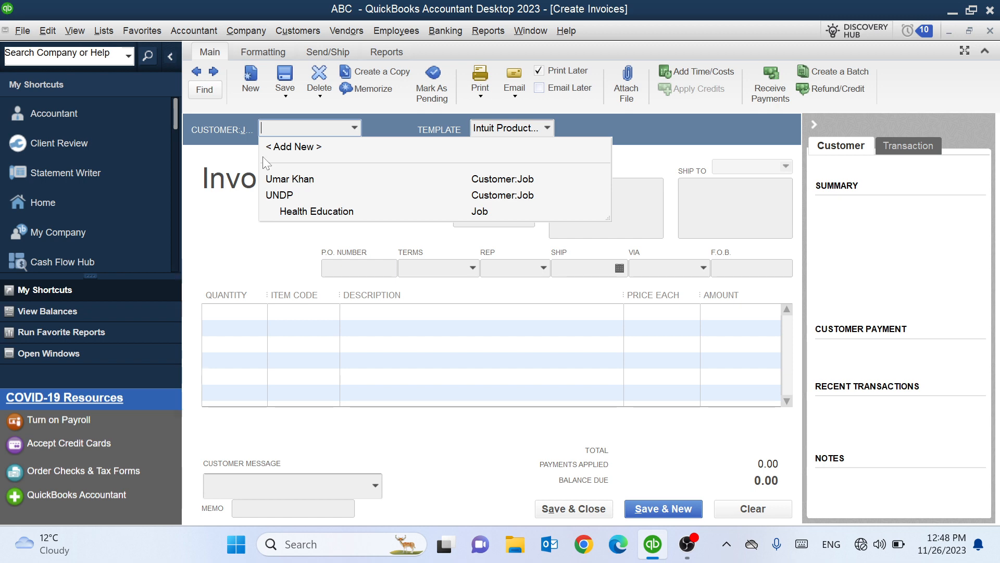
left_click(307, 180)
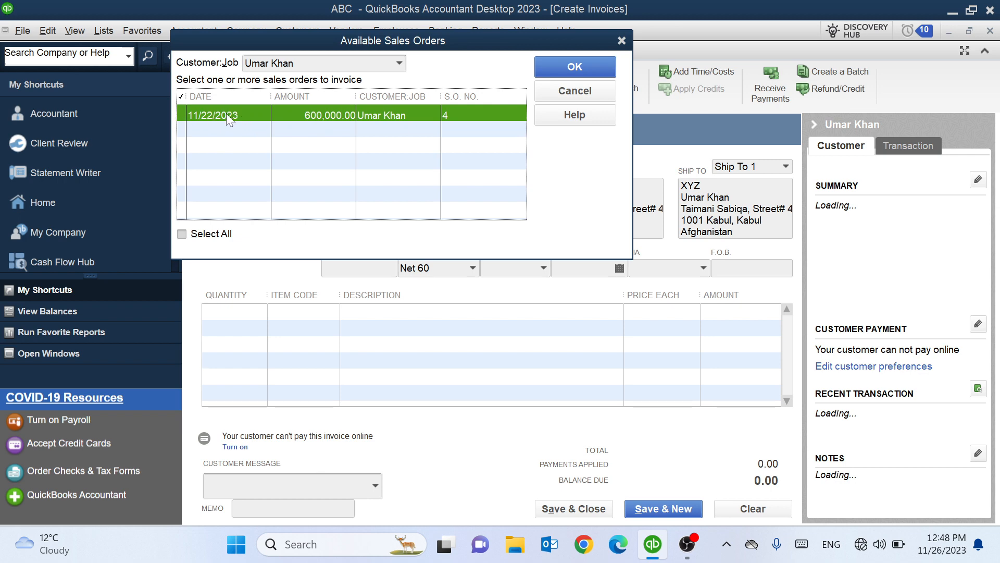
Base the invoice on the customer's 11/22/2023 sales order, with the option to invoice only selected items.
left_click(182, 112)
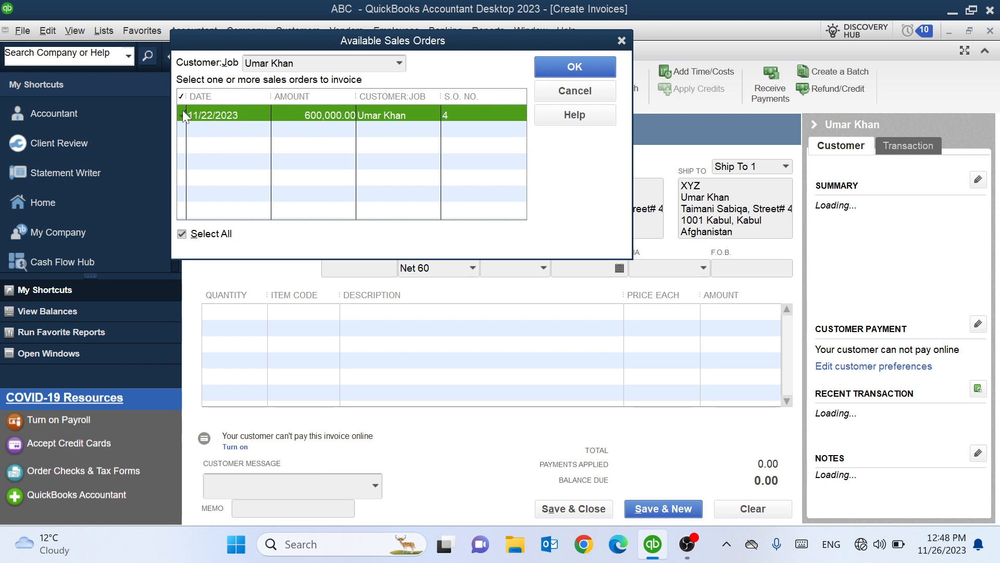
left_click(562, 65)
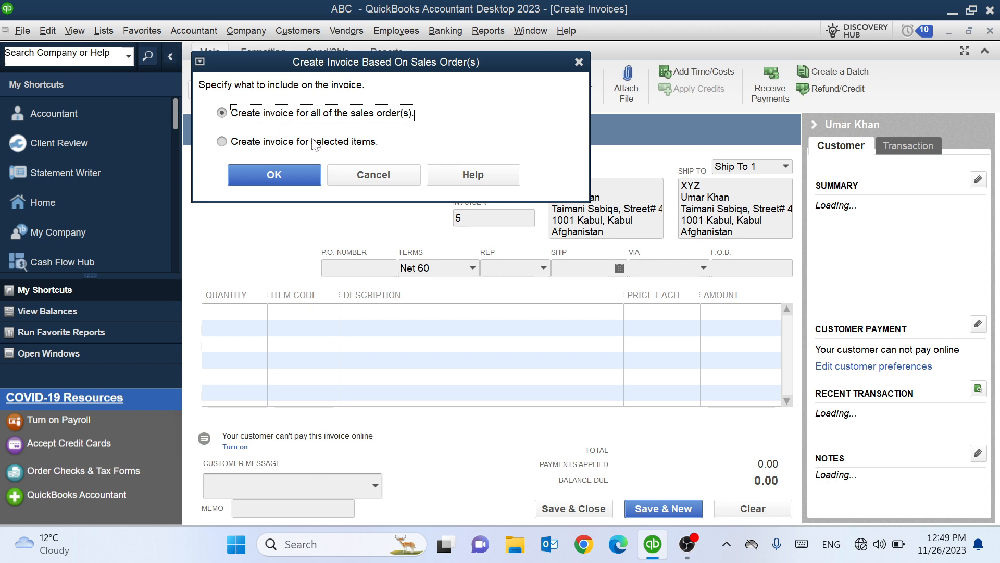
left_click(228, 143)
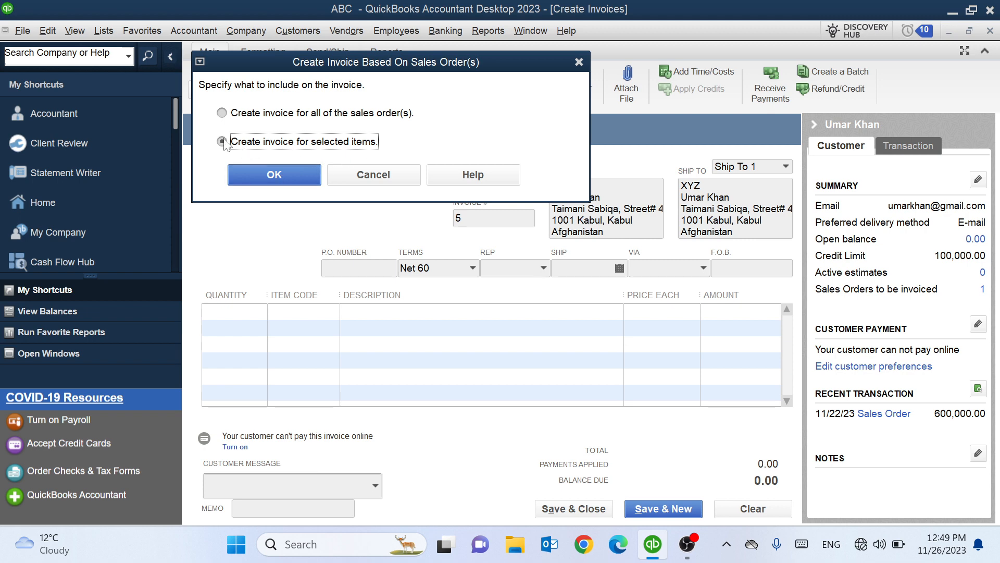
left_click(263, 173)
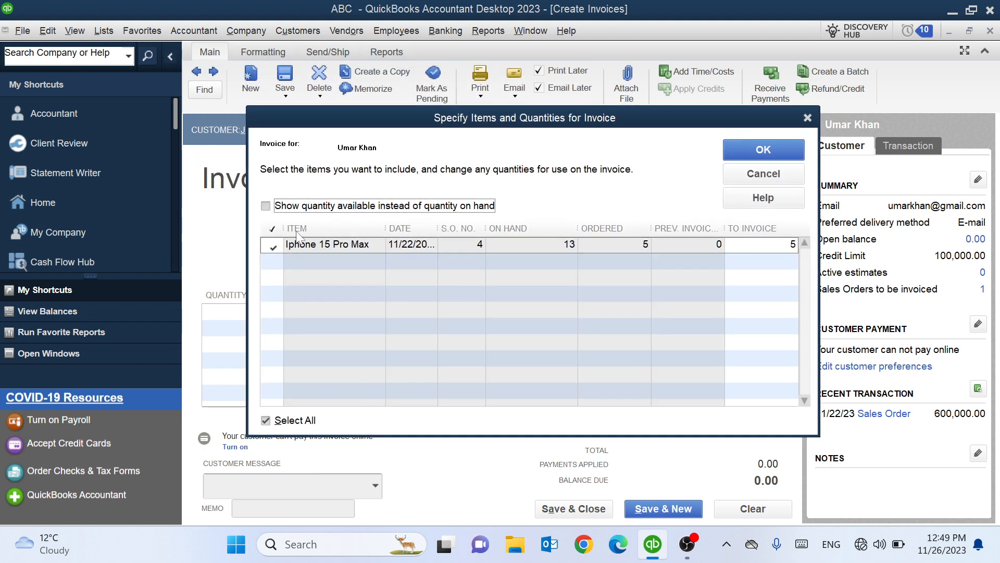
Show quantity available instead of quantity on hand, and set the Iphone 15 Pro Max quantity to invoice to 4.
left_click(266, 207)
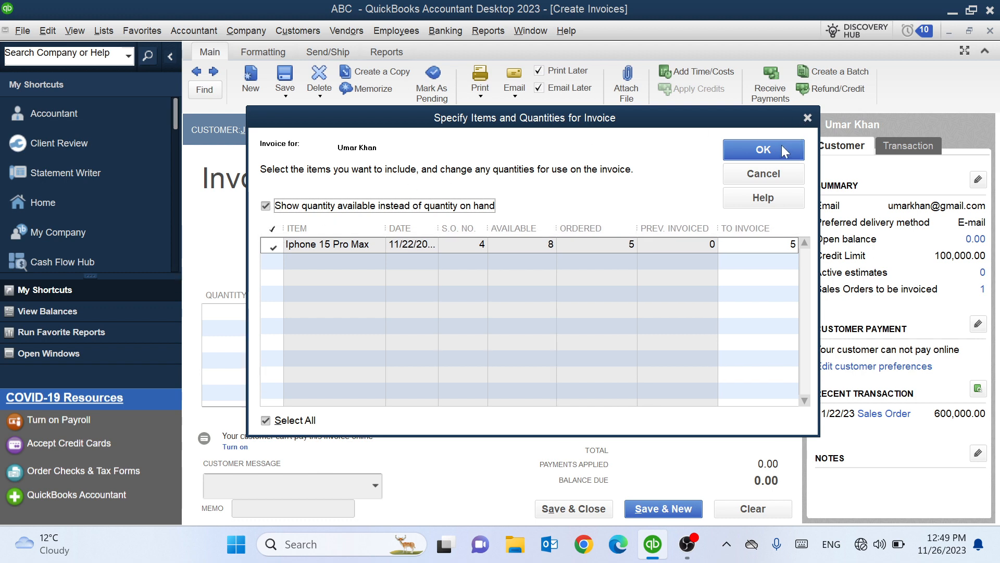
left_click(792, 244)
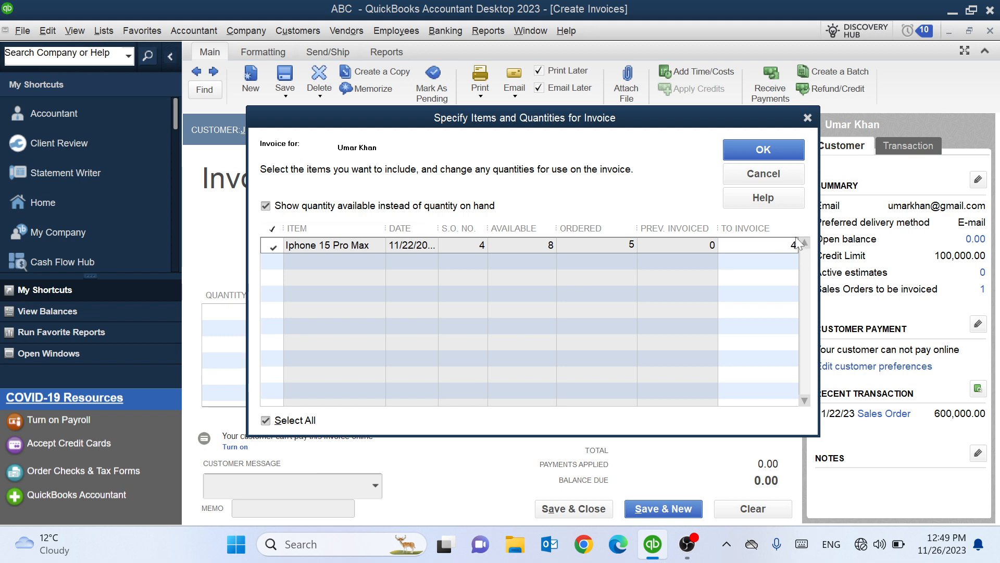
left_click(757, 151)
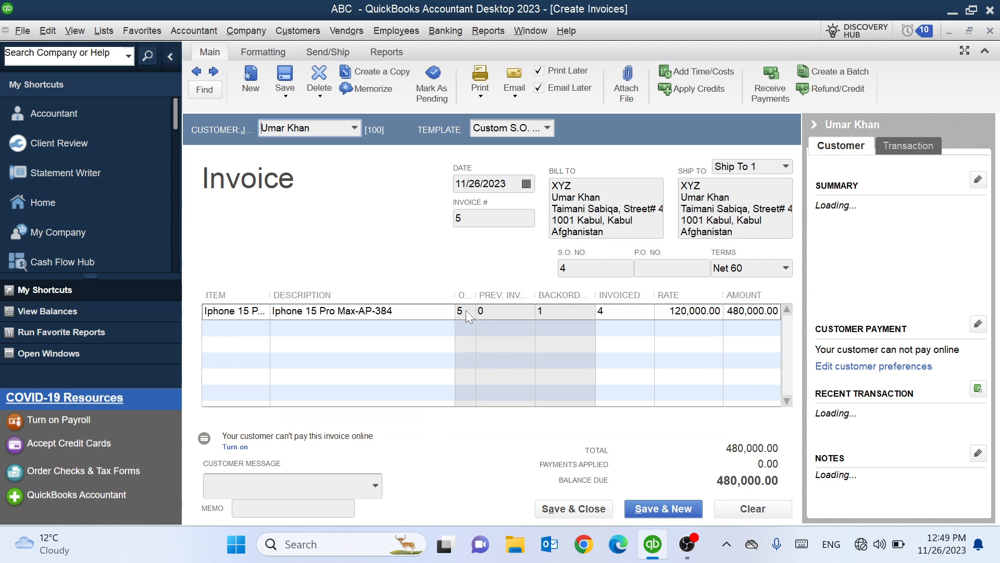
Widen the Ordered column in the invoice's item table and enter the purchase order number.
left_click_drag(477, 293, 509, 293)
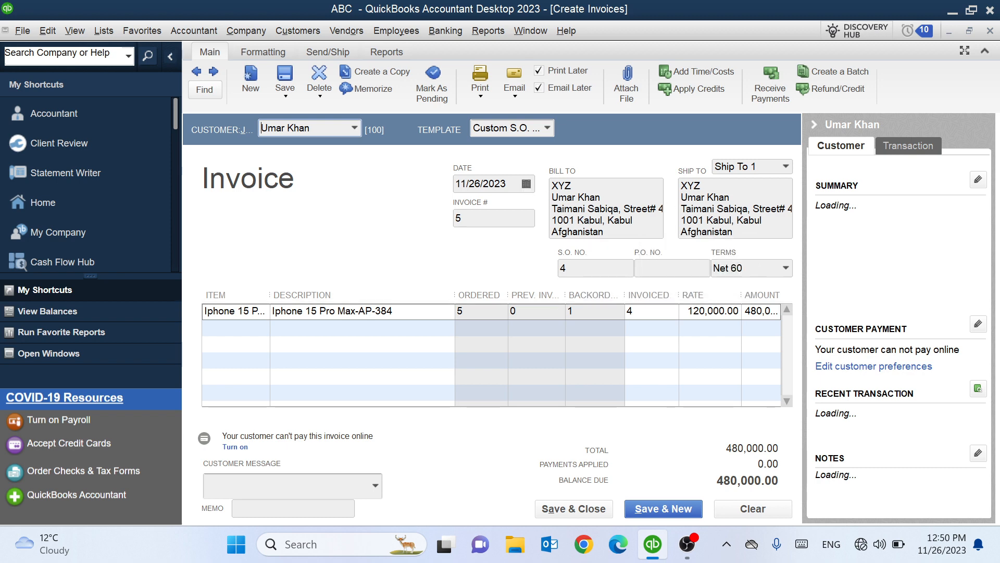
left_click(575, 267)
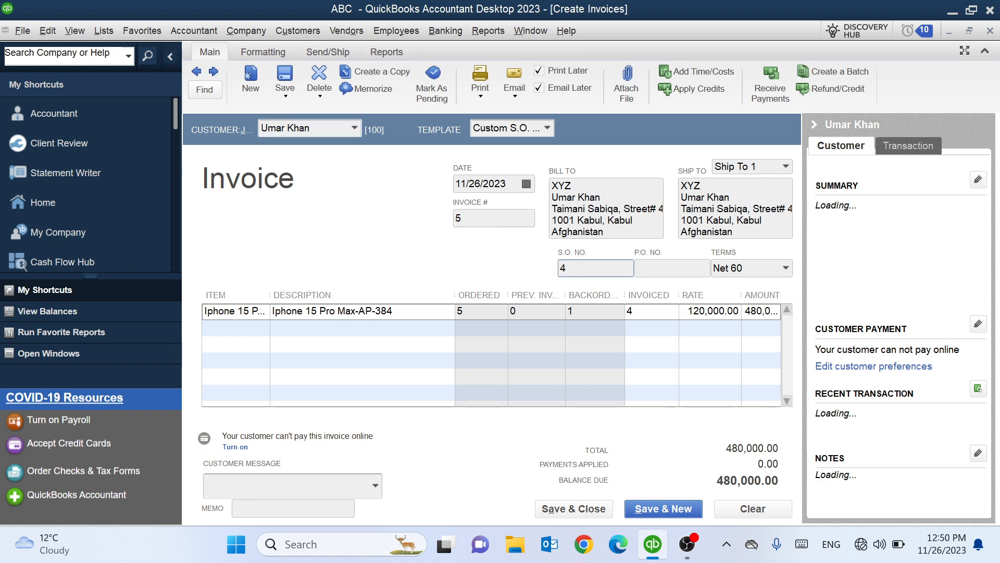
left_click(667, 268)
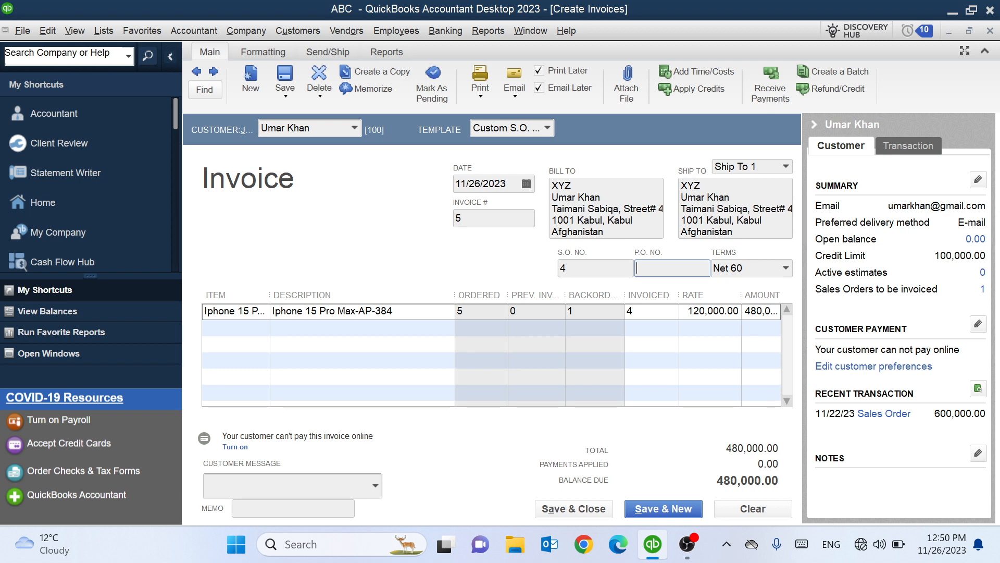
type("3")
Choose Net 60 as the payment terms and "Thank you for your business." as the customer message.
left_click(785, 267)
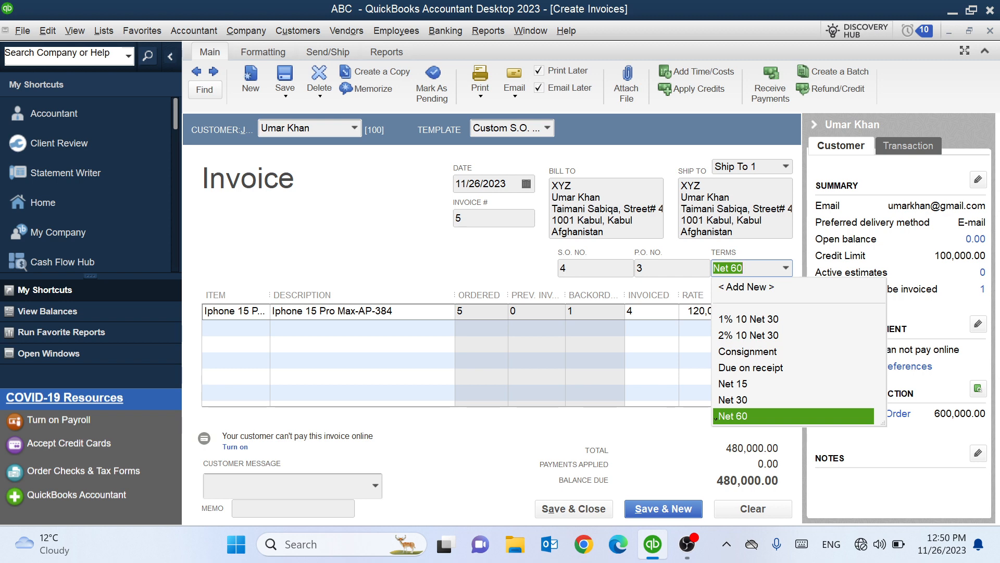
left_click(742, 416)
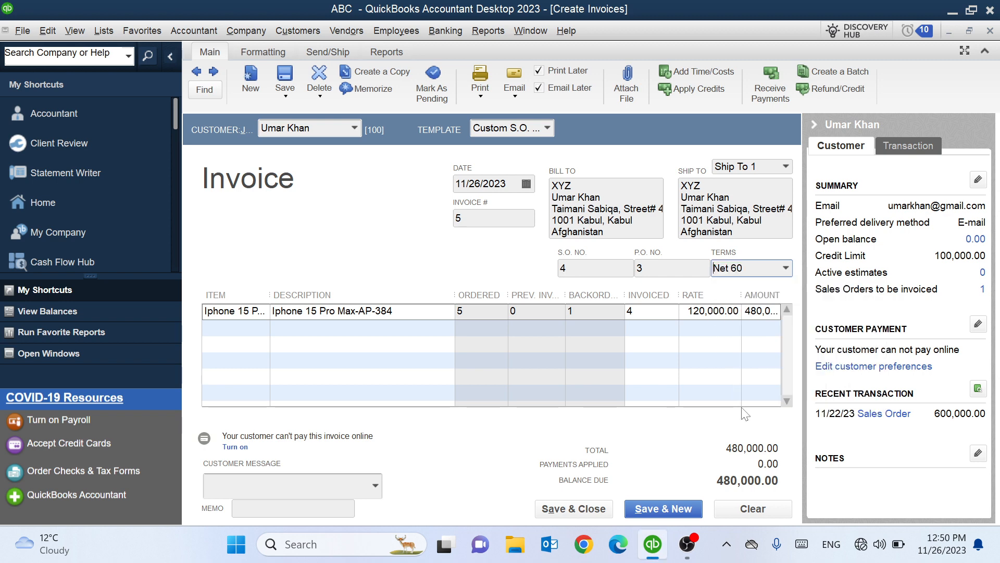
left_click(375, 486)
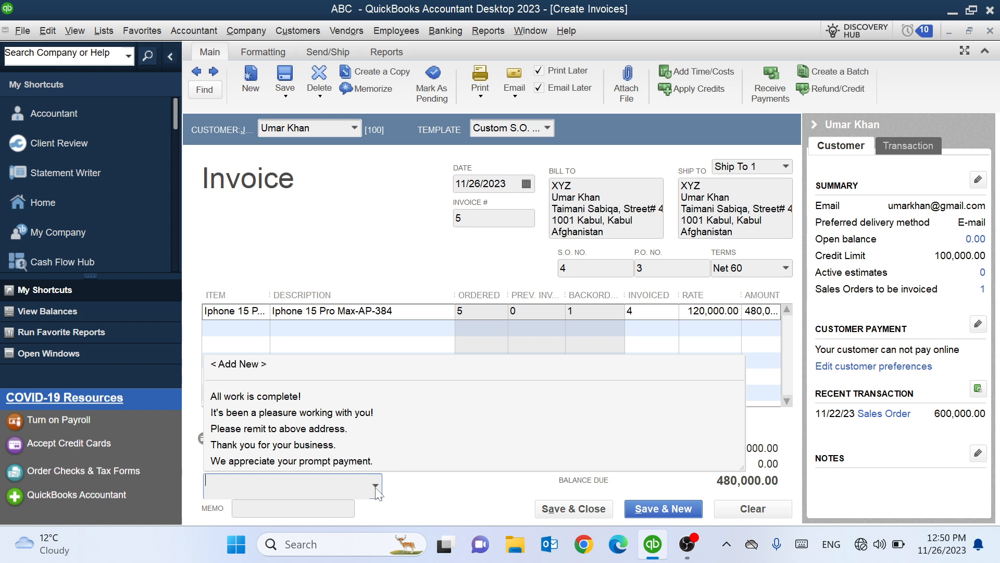
left_click(260, 444)
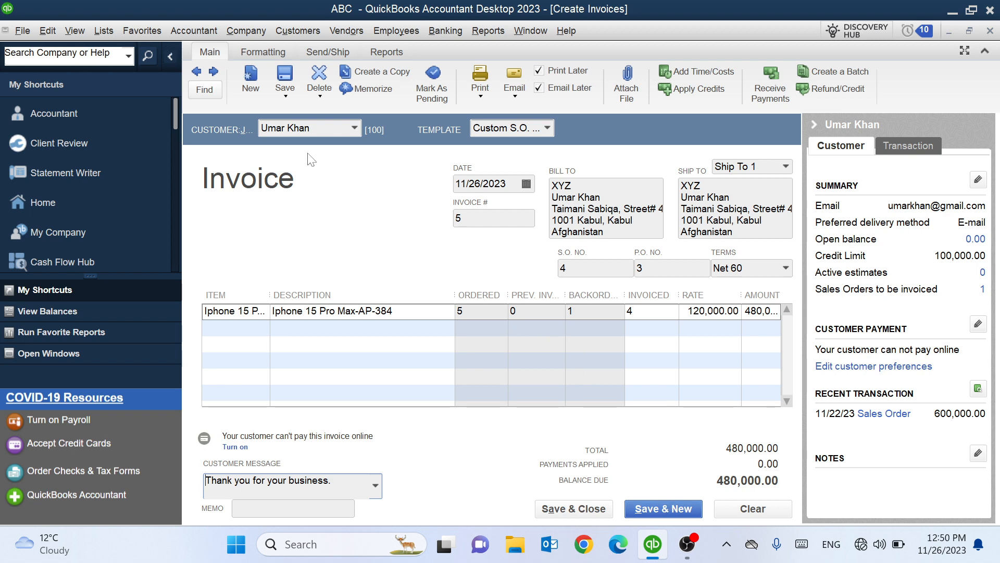
Save the invoice for PDF output, skipping the spelling check and accepting the amount over the customer's credit limit.
left_click(286, 99)
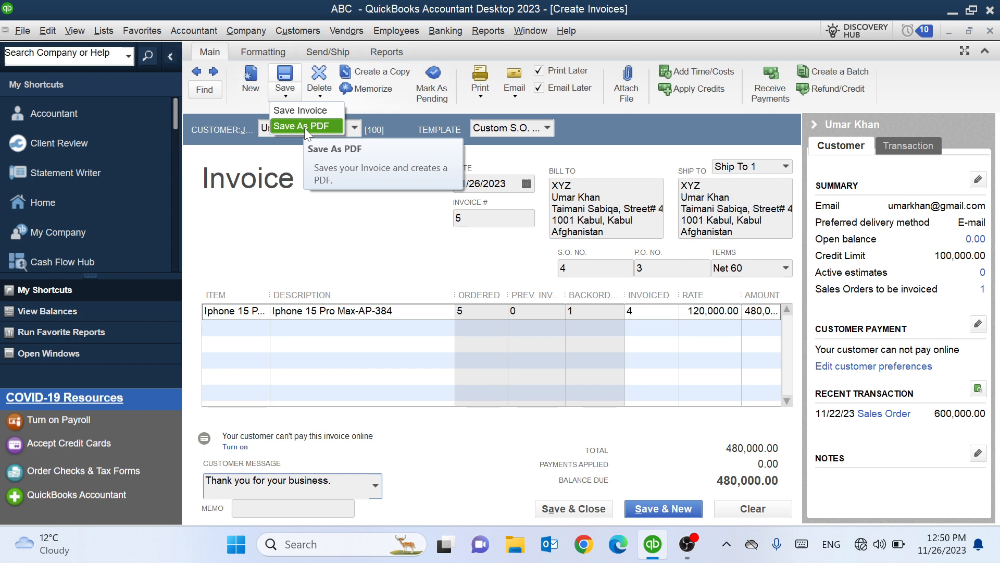
left_click(287, 101)
left_click(287, 99)
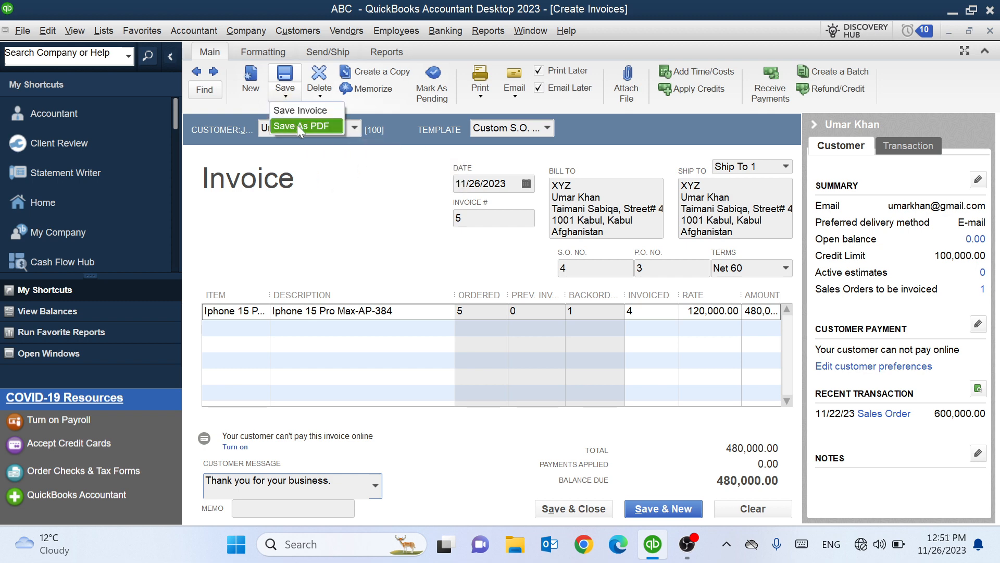
left_click(297, 124)
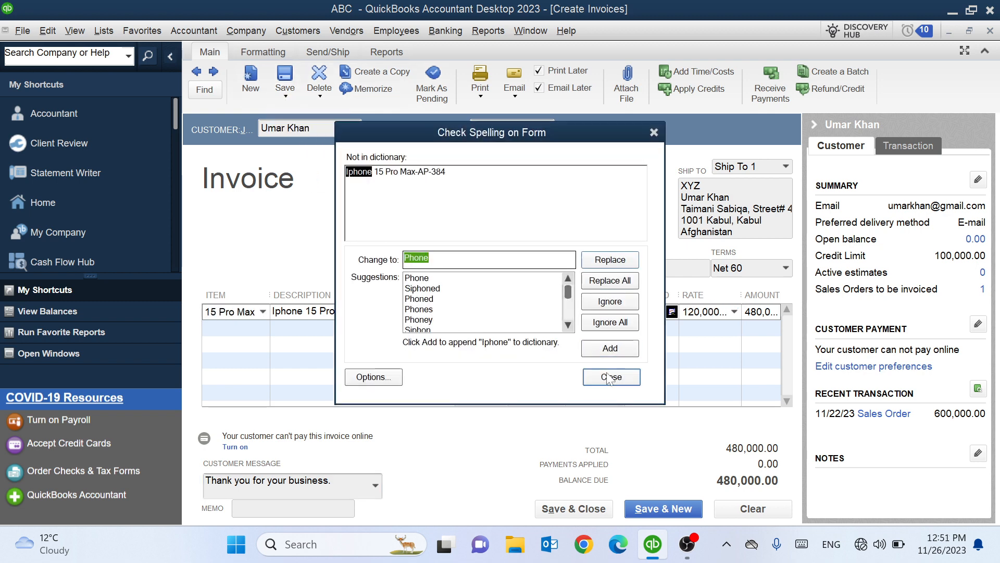
left_click(610, 377)
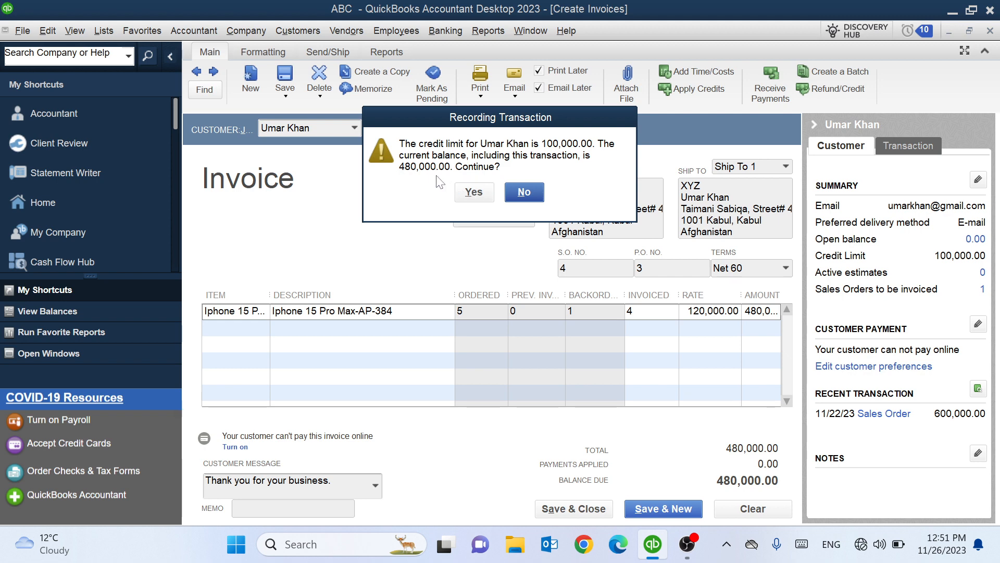
left_click(474, 193)
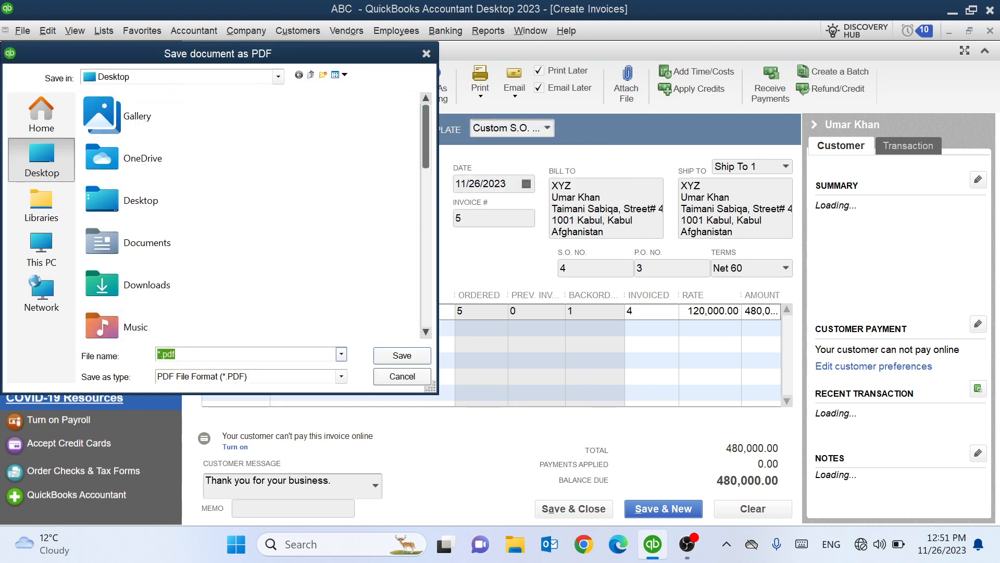
Name the PDF file Invoice and save it to the Desktop.
left_click(159, 354)
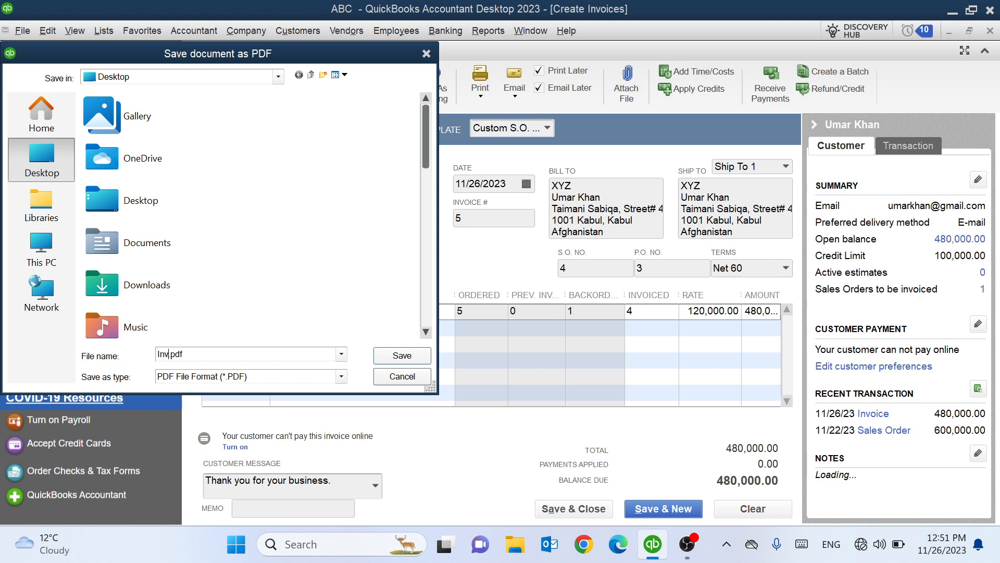
type("voiu")
key("BackSpace")
type("ce")
left_click(403, 356)
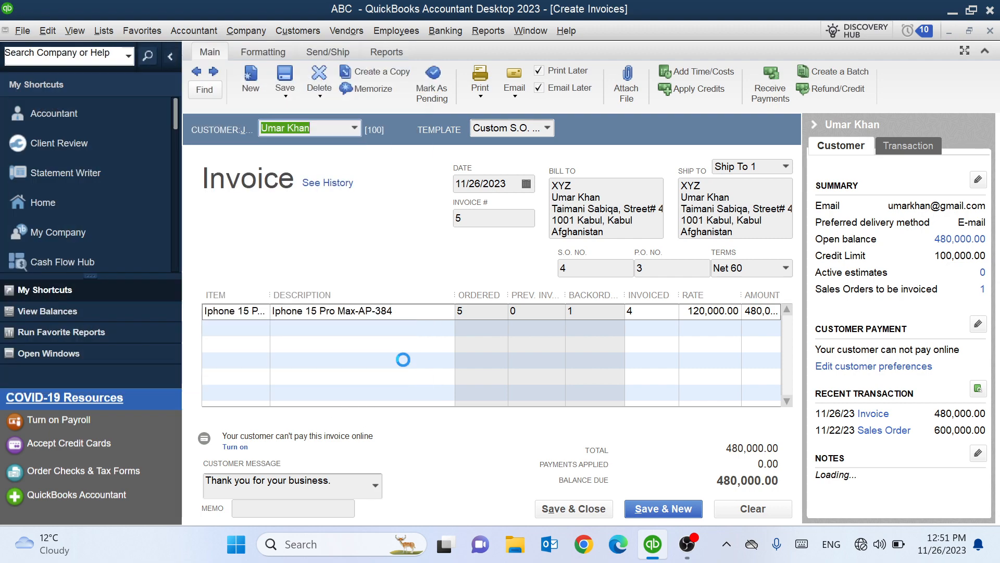
Open the saved Invoice PDF from the desktop, review its contents from top to bottom, and close it.
left_click(953, 15)
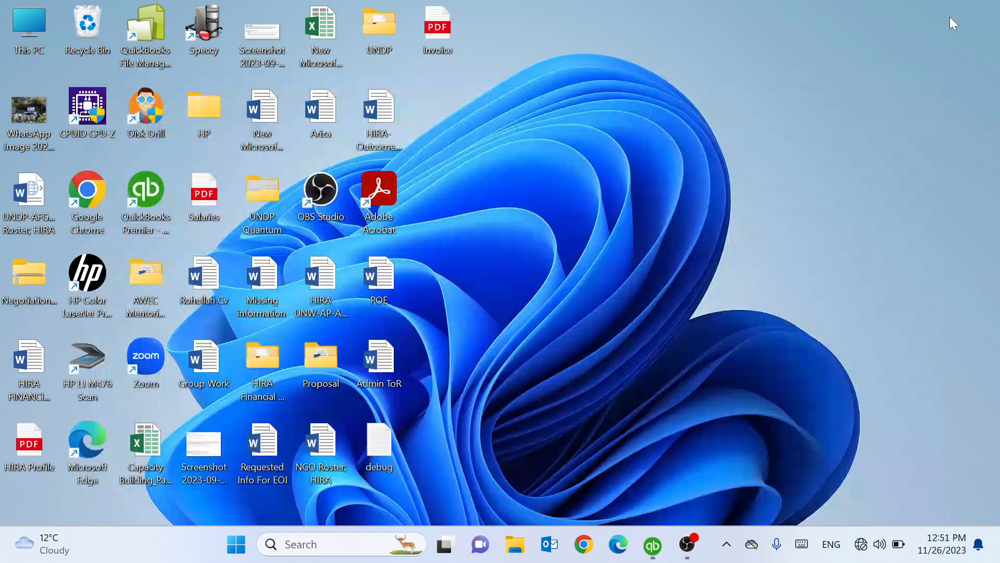
double_click(437, 29)
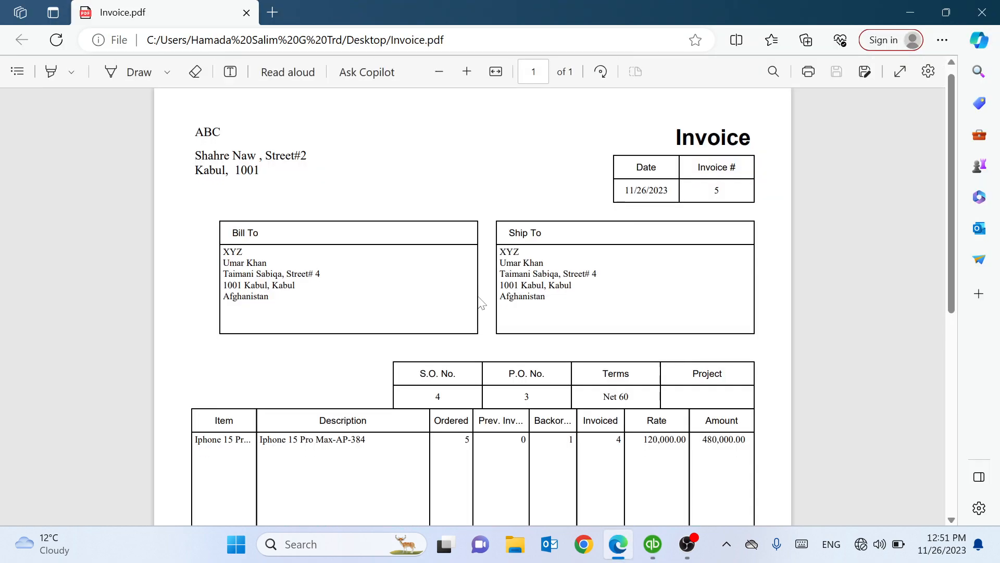
scroll(481, 302, "down", 3)
scroll(480, 302, "up", 3)
scroll(480, 302, "down", 6)
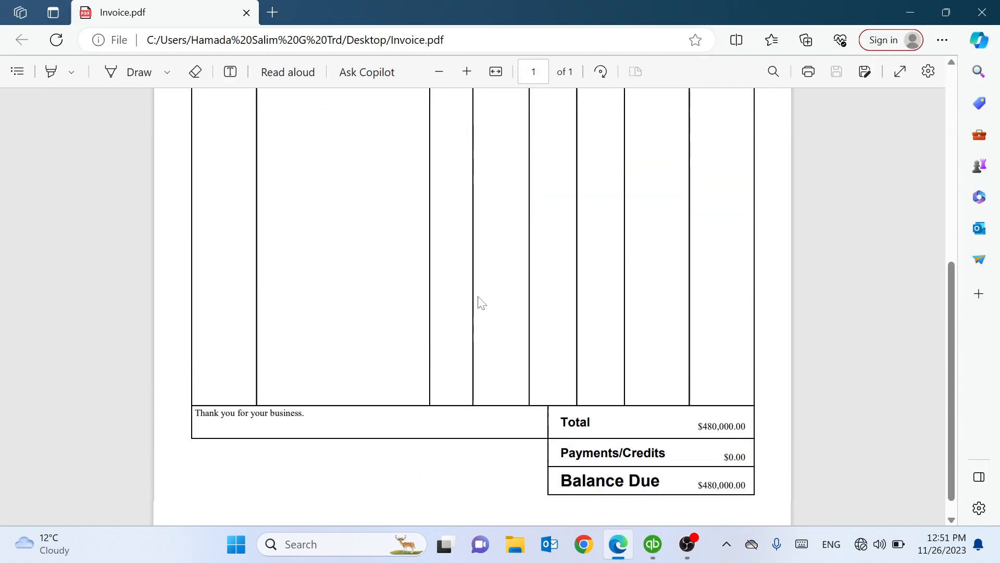
scroll(481, 302, "up", 5)
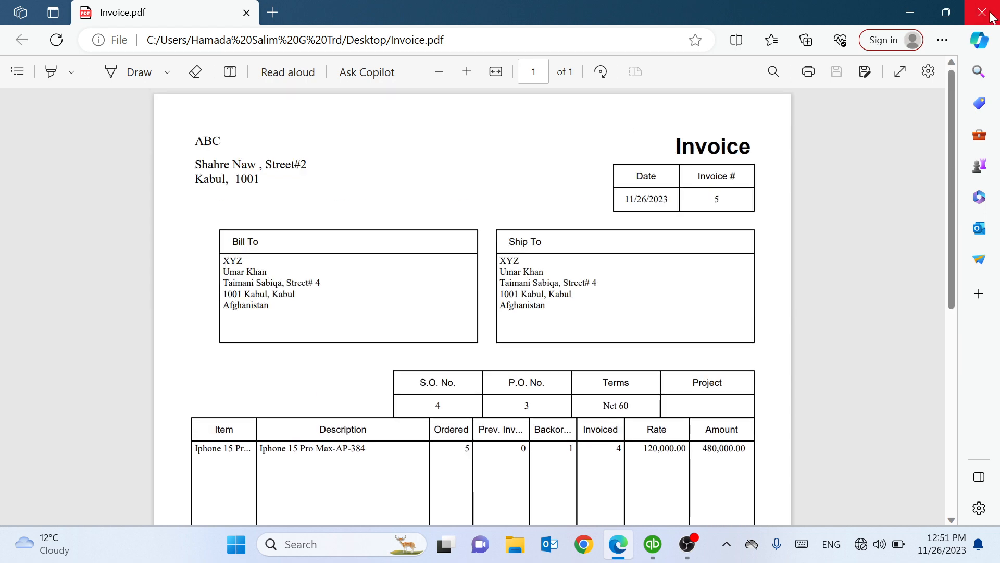
left_click(982, 12)
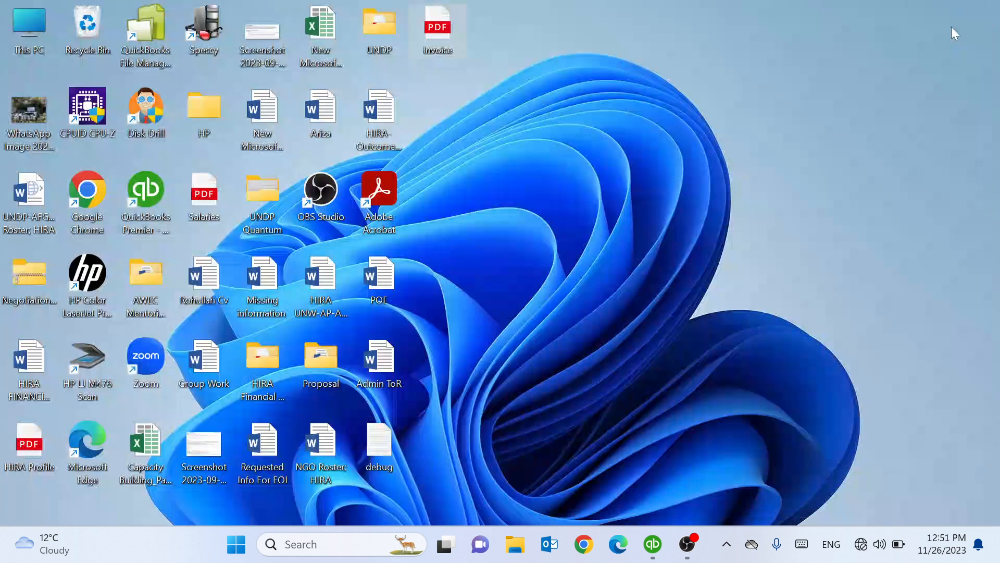
Return to QuickBooks, preview the printed invoice after dismissing the shipping labels notice, and close the preview.
left_click(657, 537)
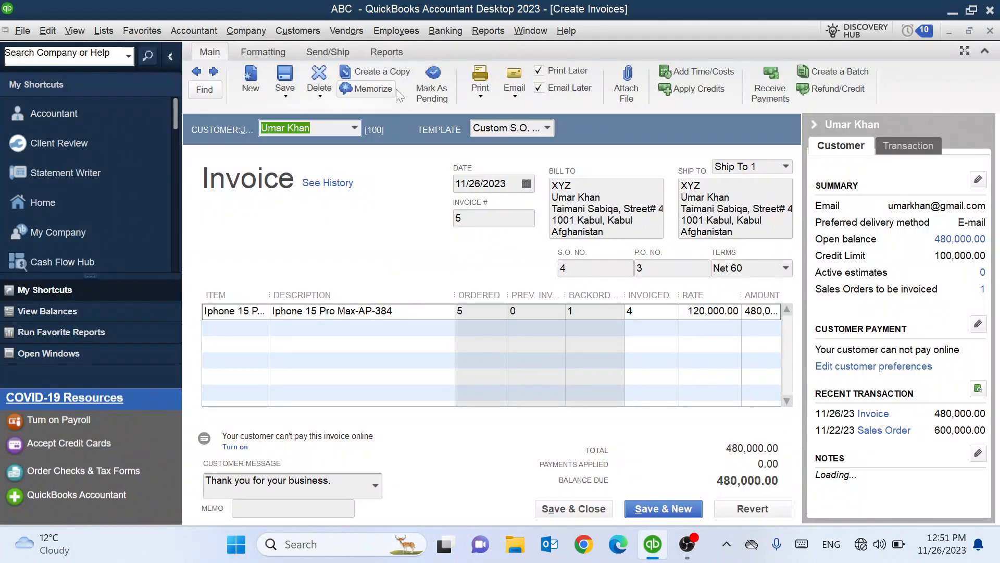
left_click(481, 95)
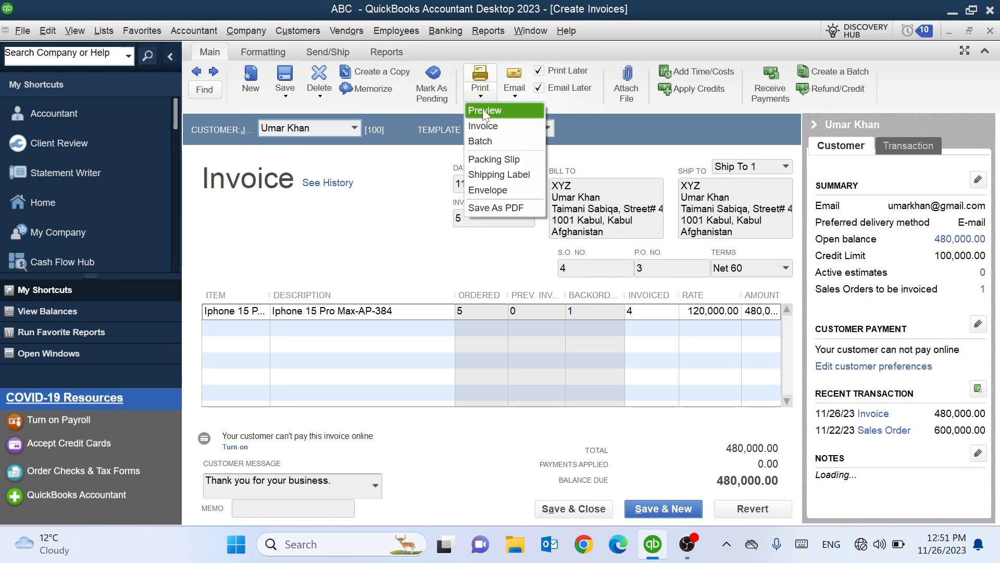
left_click(484, 111)
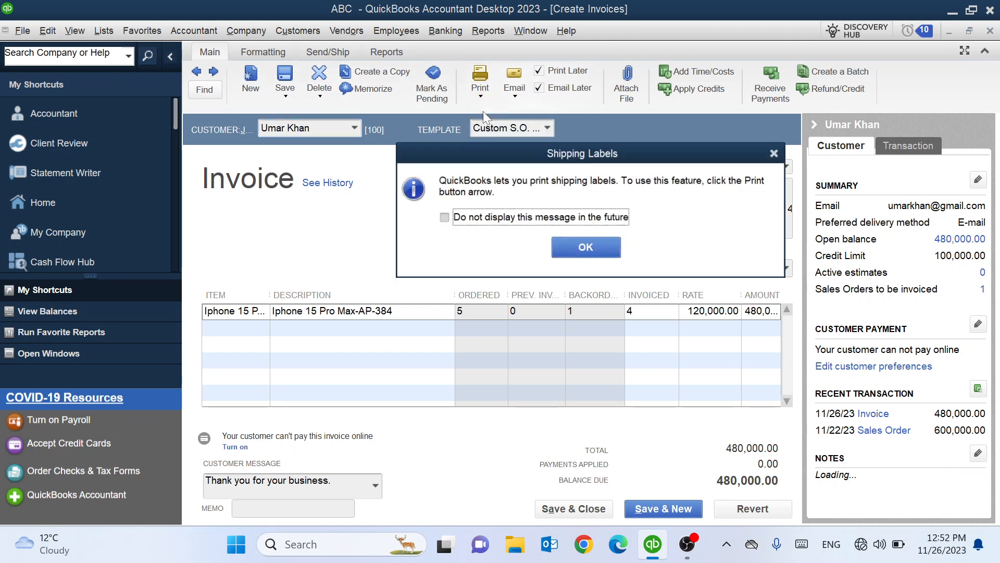
left_click(567, 254)
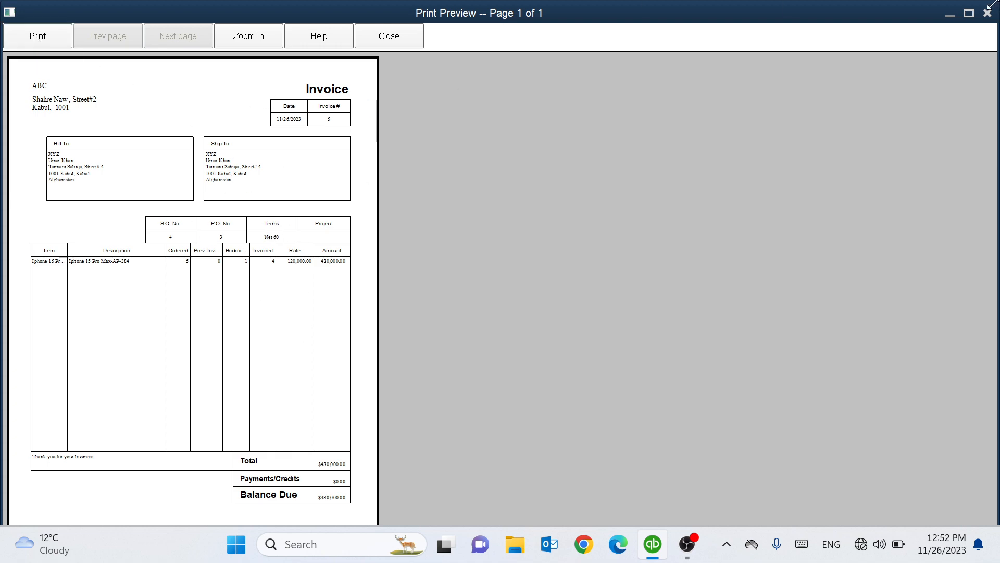
left_click(988, 14)
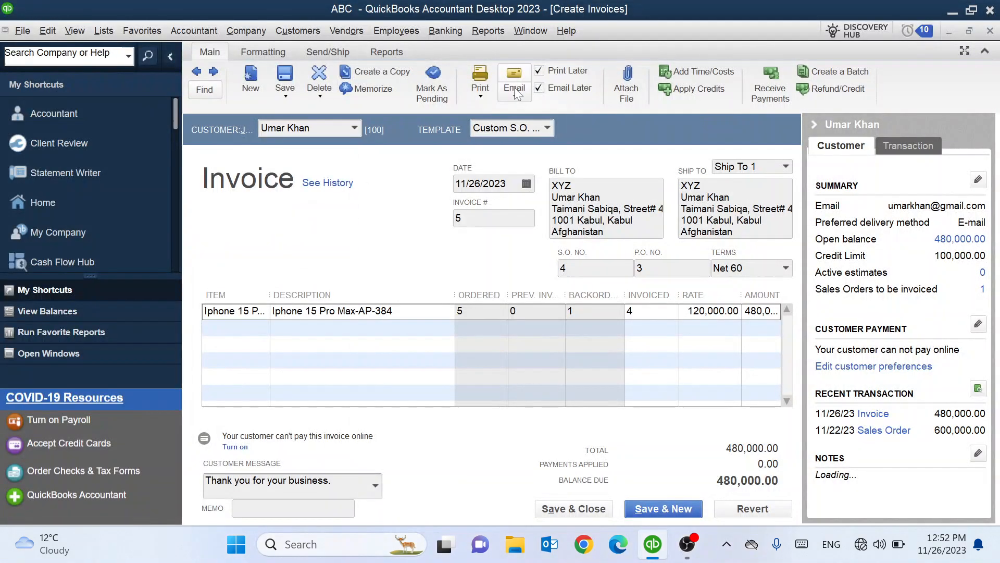
Create an email for this invoice, accepting the amount over the customer's credit limit.
left_click(516, 97)
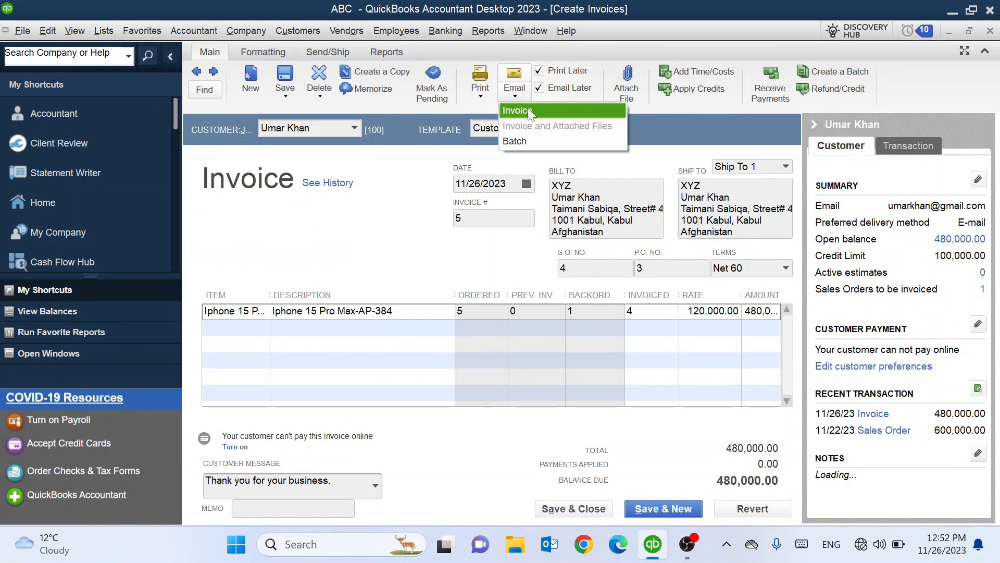
left_click(529, 109)
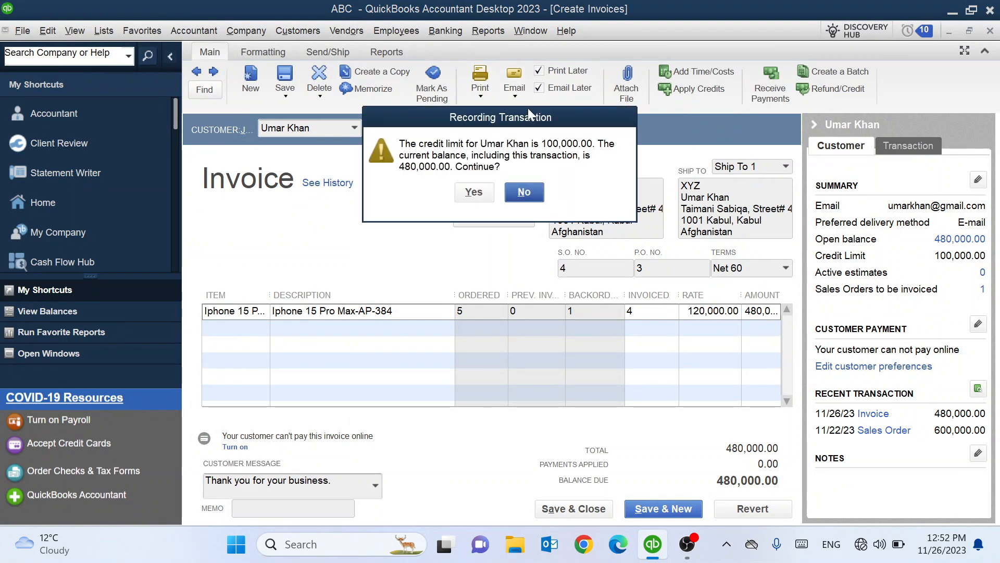
left_click(475, 193)
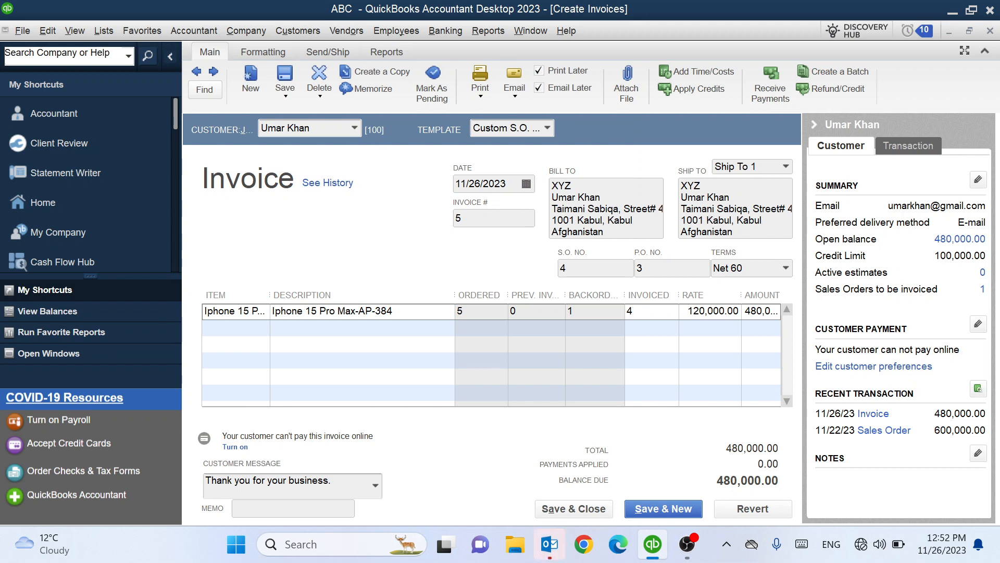
Switch to Outlook, review the invoice email's recipient, attachment and message body, and close the draft without sending it.
left_click(550, 543)
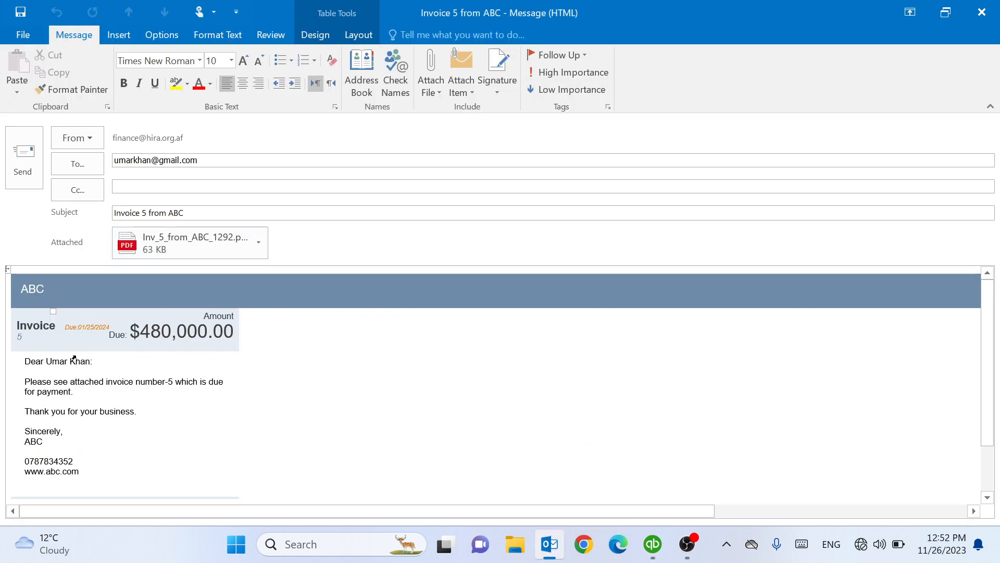
scroll(74, 359, "down", 2)
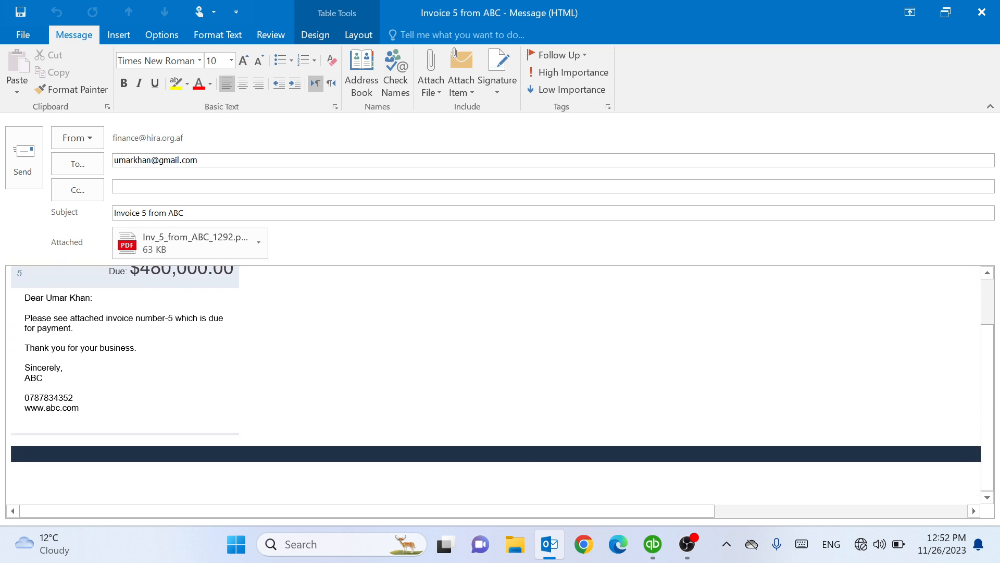
scroll(501, 378, "up", 2)
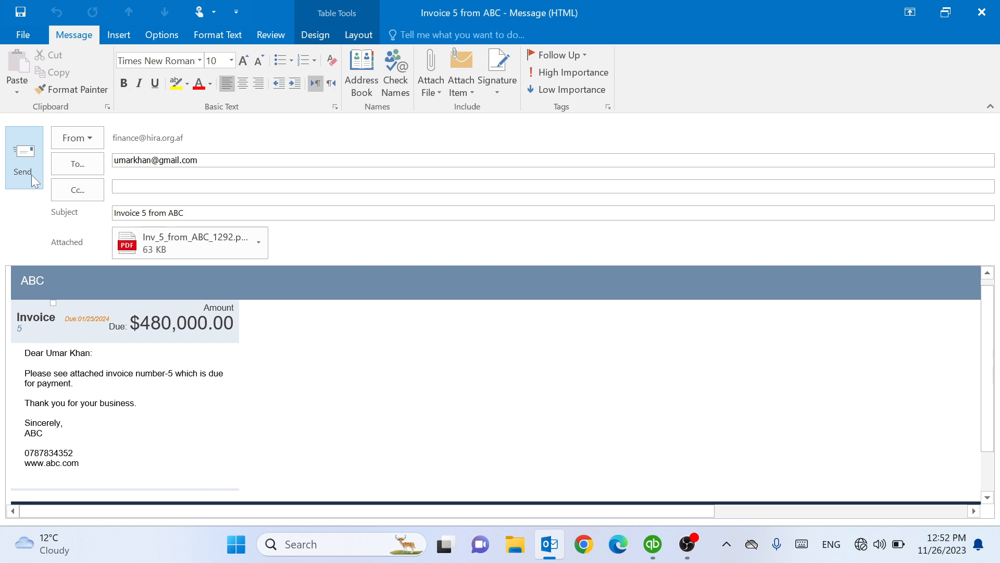
left_click(990, 12)
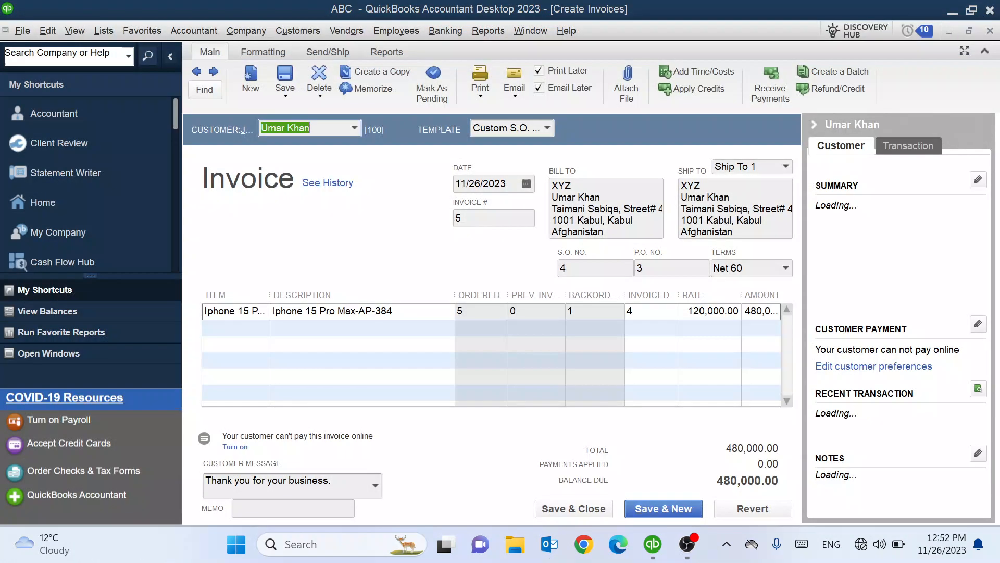
Save and close the invoice, and open the Open Invoices report for customers and receivables.
left_click(567, 508)
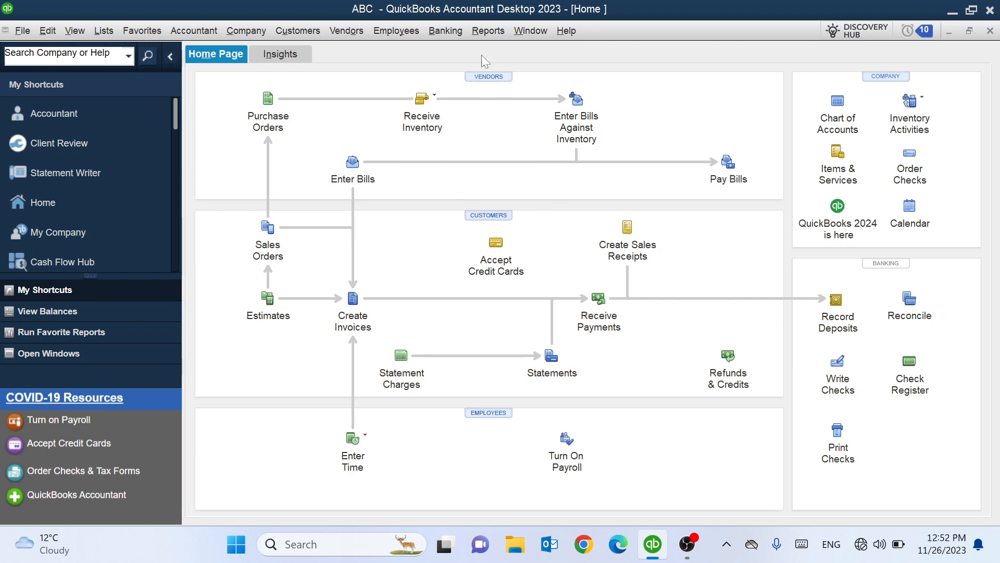
left_click(486, 29)
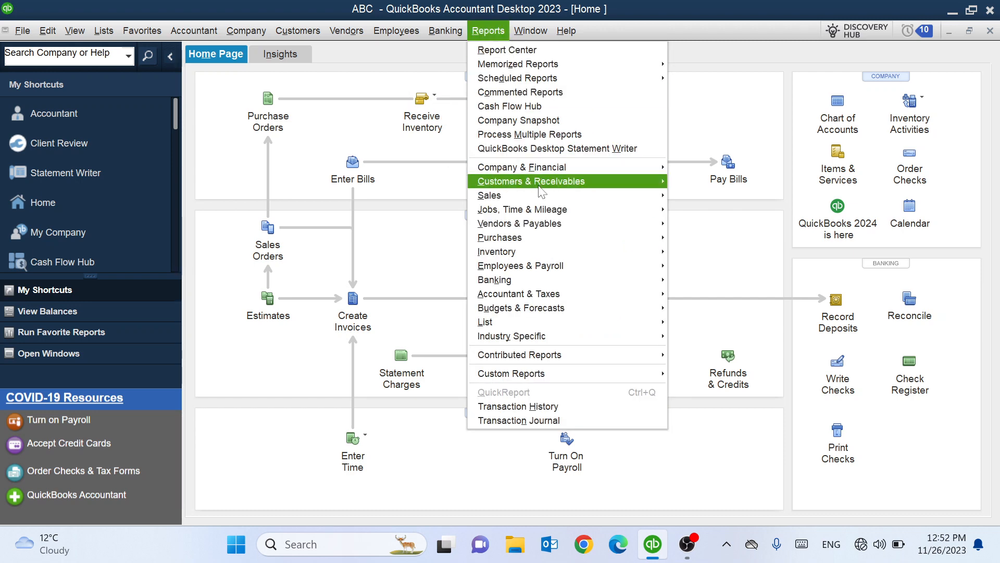
mouse_move(528, 183)
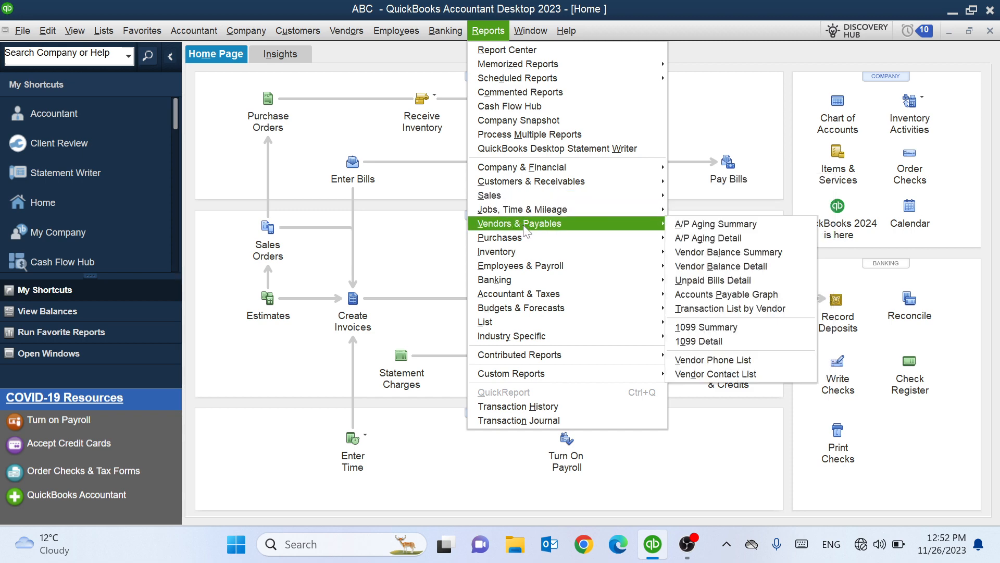
mouse_move(585, 195)
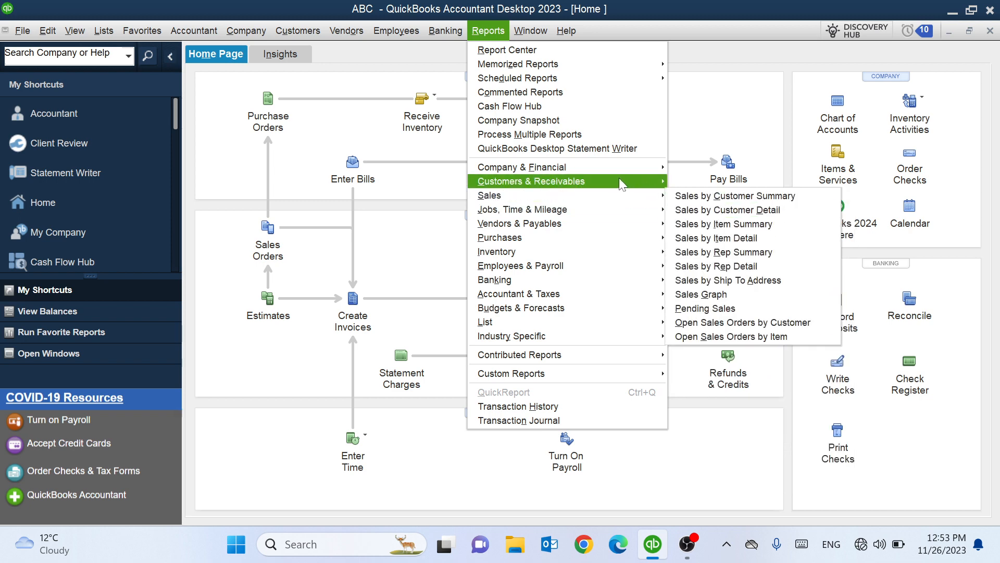
mouse_move(620, 180)
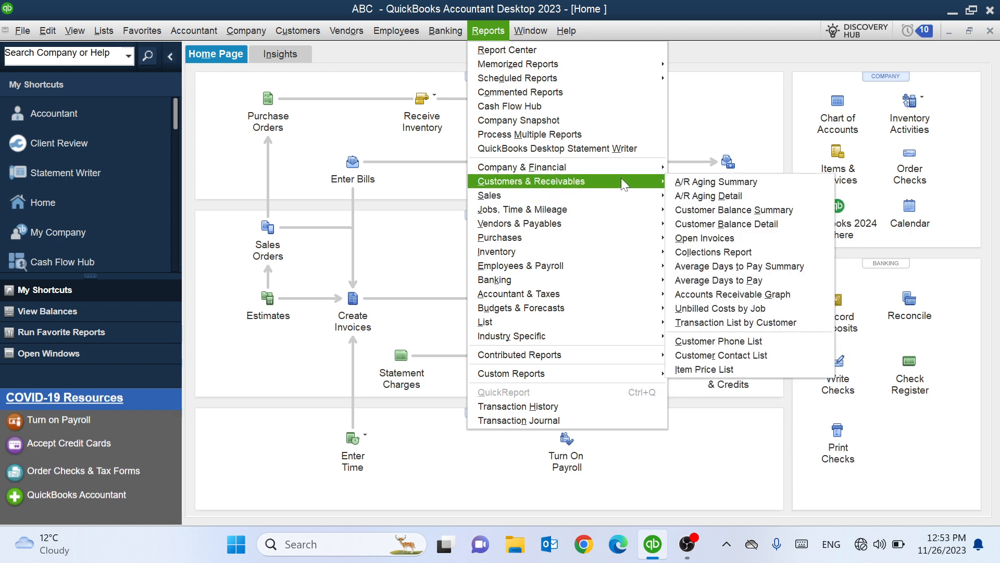
left_click(736, 237)
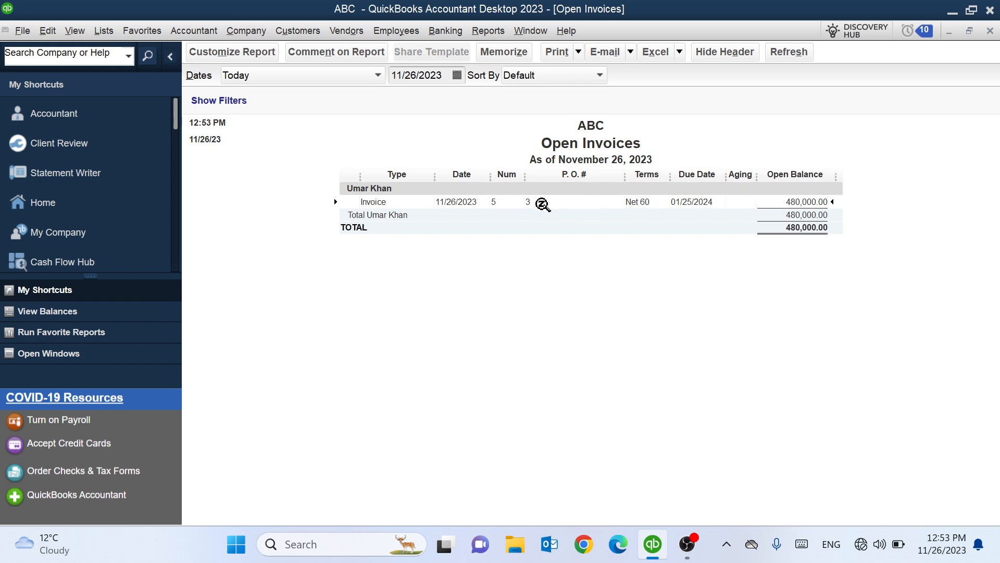
Open the customer's invoice from the report and delete it, confirming the deletion despite its link to a sales order.
double_click(512, 201)
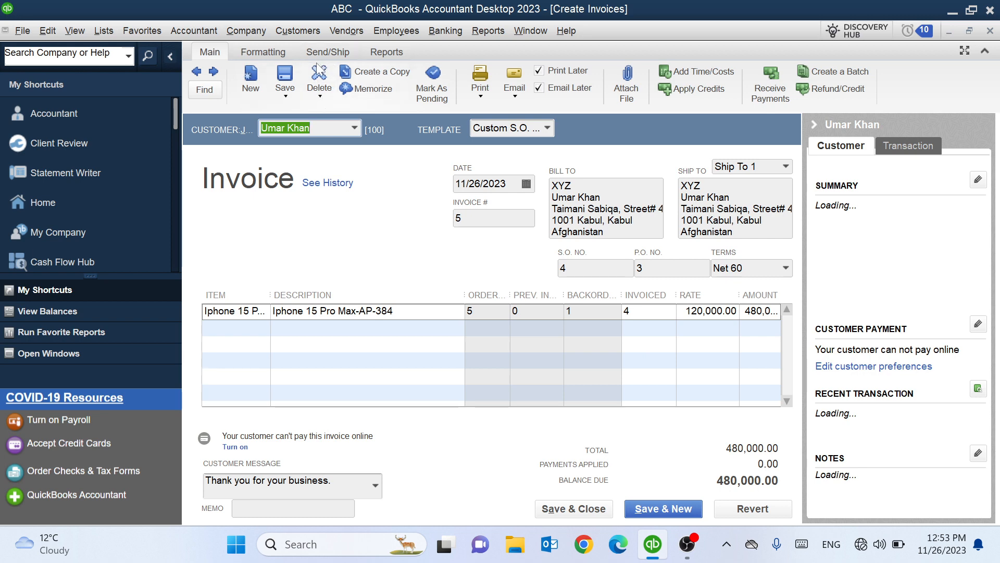
left_click(320, 96)
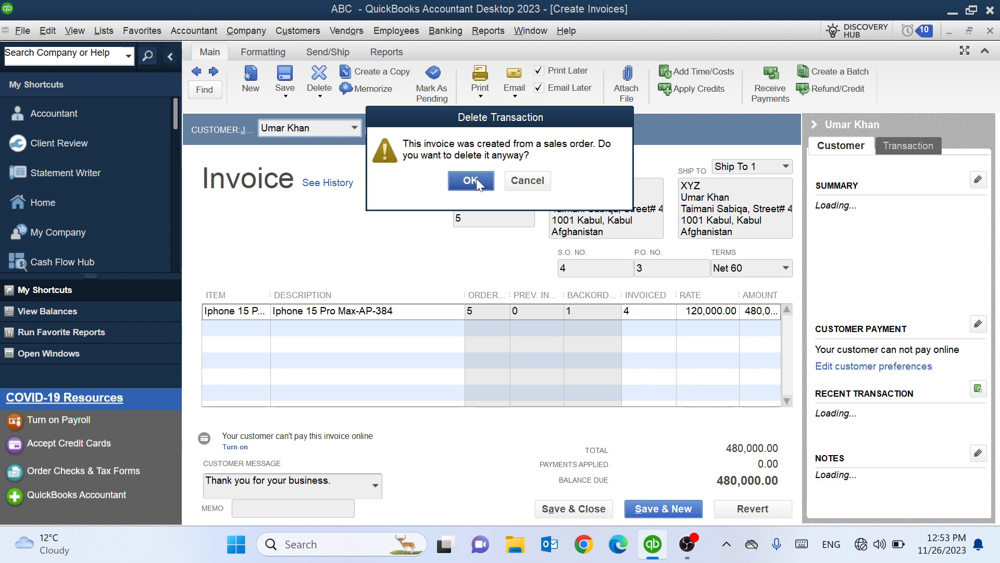
left_click(475, 181)
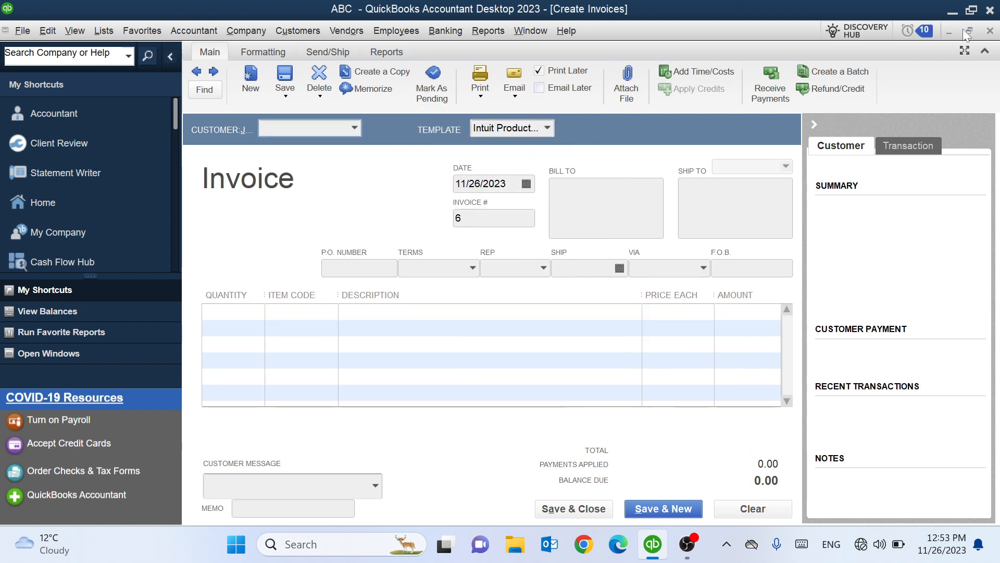
Close the blank invoice form, refresh the Open Invoices report, and close it to return to the home page.
left_click(990, 30)
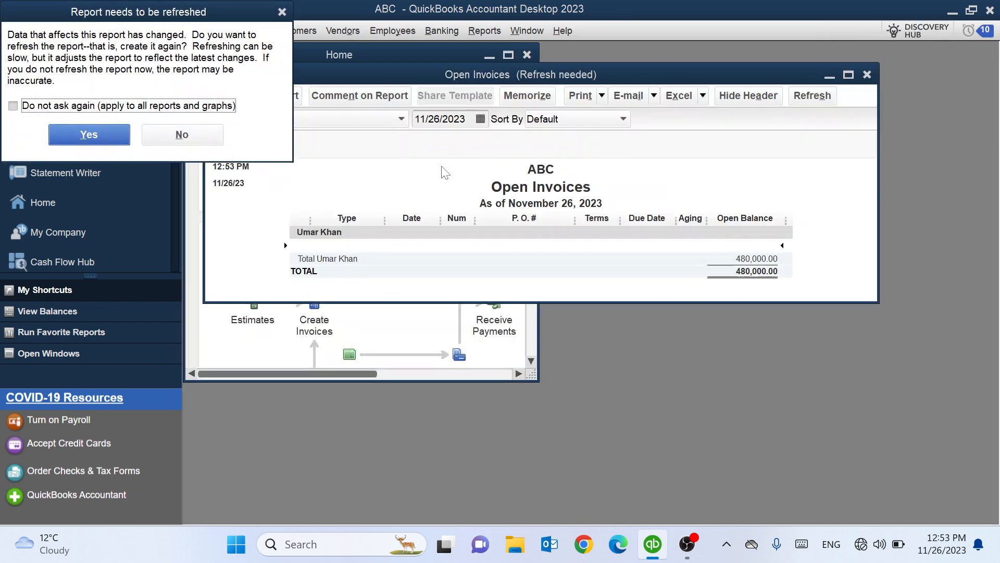
left_click(89, 135)
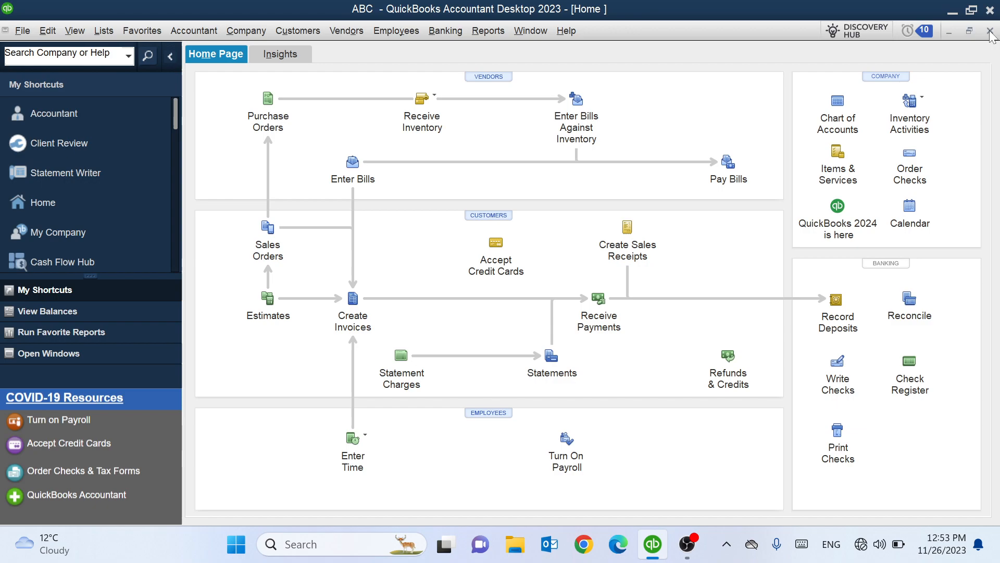
left_click(990, 30)
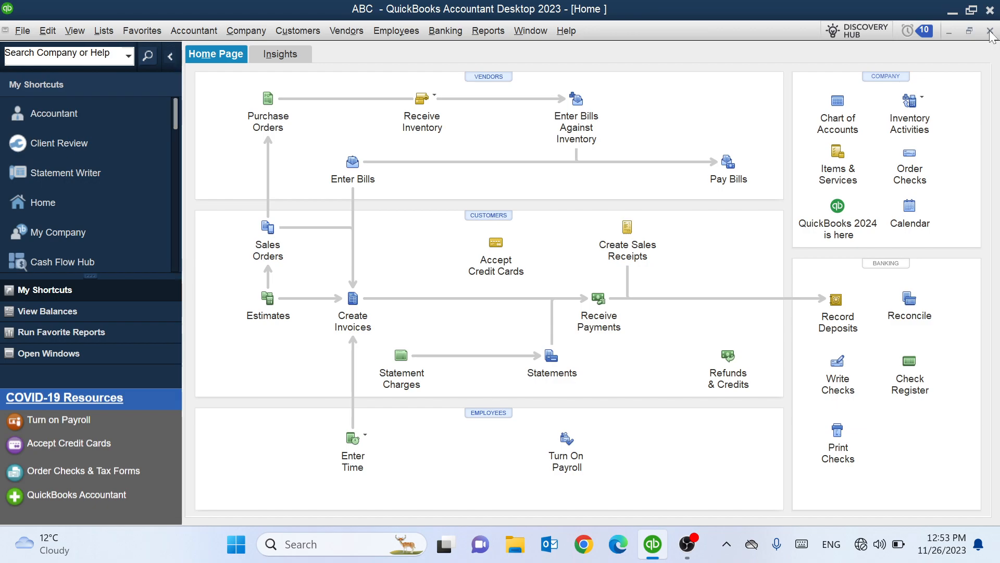